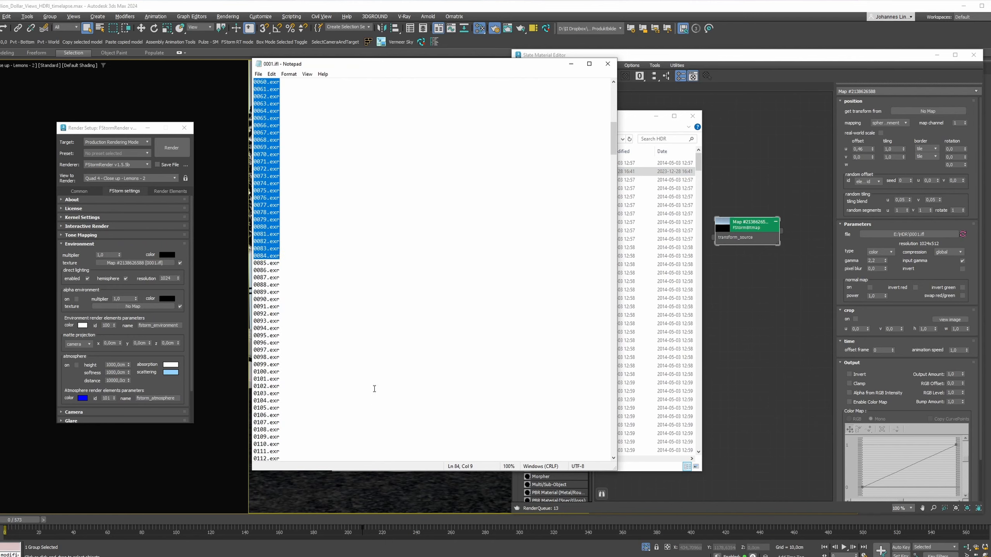
# - Close the 0001.ifl text listing and return to the Slate Material Editor
pyautogui.moveTo(468, 63); pyautogui.dragTo(394, 79)
pyautogui.click(543, 77)
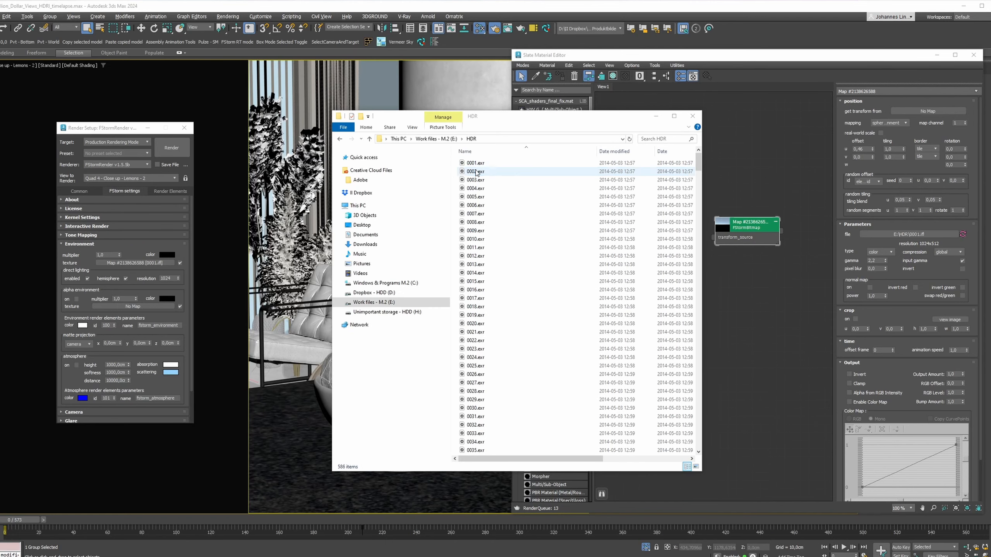
pyautogui.moveTo(751, 185); pyautogui.dragTo(744, 166, button='middle')
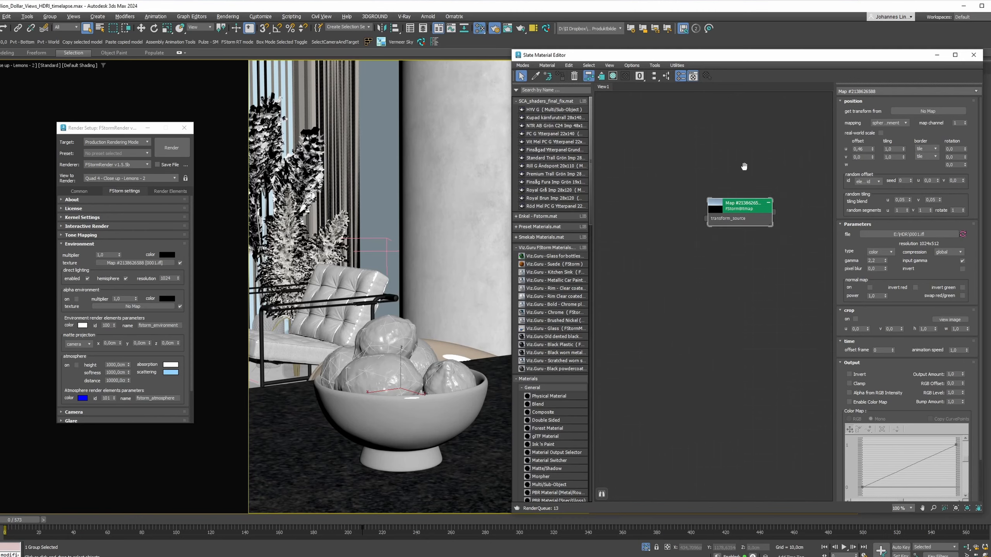
# - Add an FStormBitmap map to the material graph and choose 0001.exr from the HDR folder as its image
pyautogui.rightClick(679, 279)
pyautogui.moveTo(714, 337)
pyautogui.moveTo(818, 384)
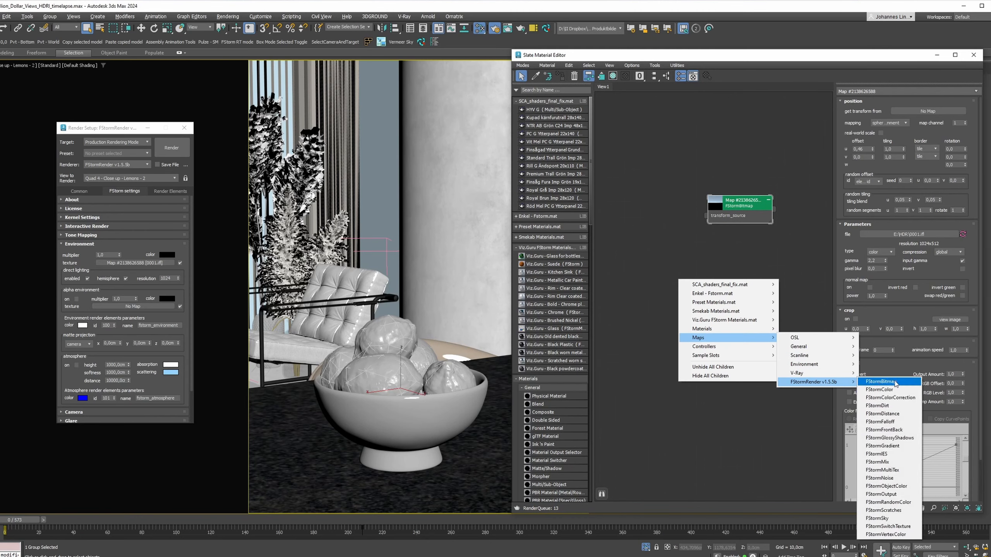
pyautogui.click(886, 384)
pyautogui.click(579, 117)
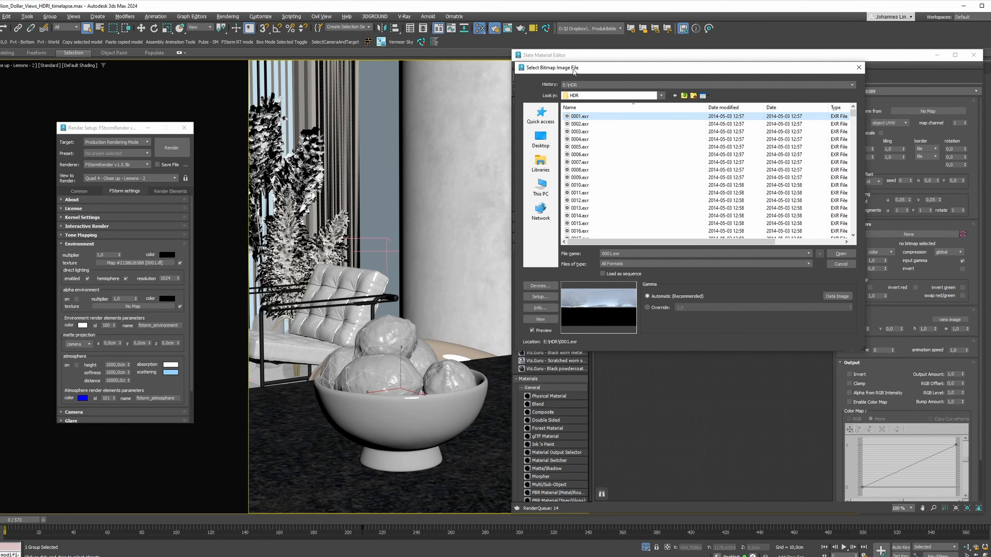
# - Load the chosen image as a sequence, generating the image file list E:\HDR\0001.ifl
pyautogui.click(603, 273)
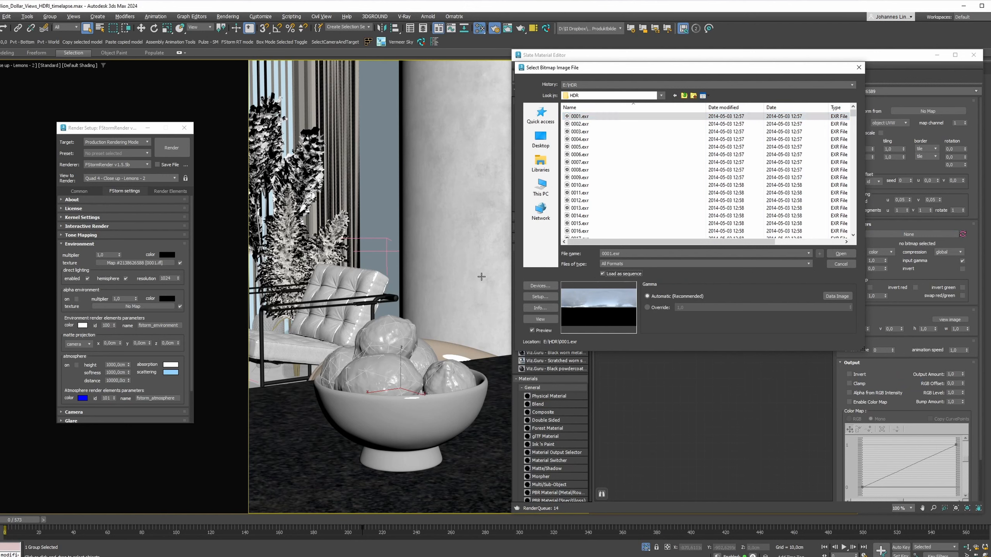
pyautogui.click(841, 254)
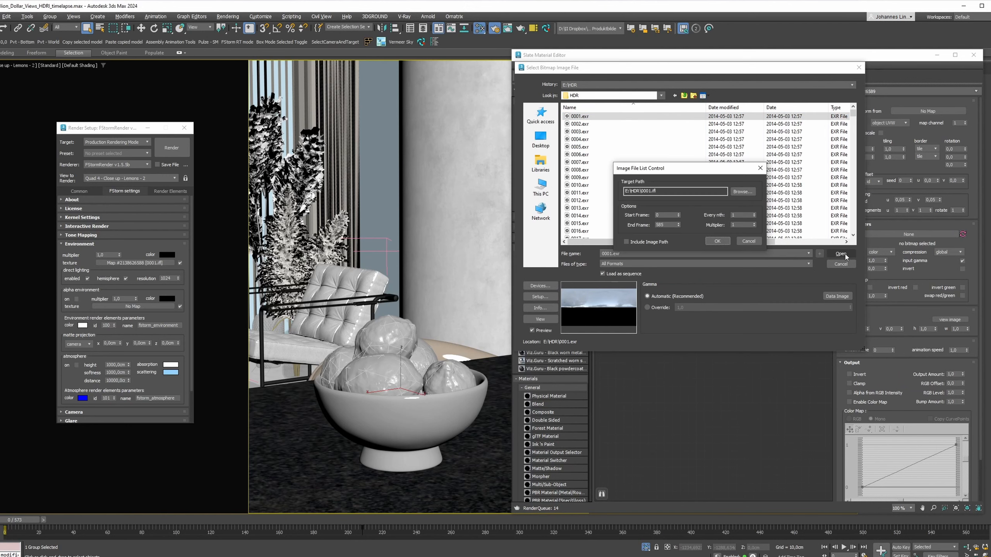
pyautogui.moveTo(668, 226); pyautogui.dragTo(643, 226)
pyautogui.click(745, 214)
pyautogui.click(718, 241)
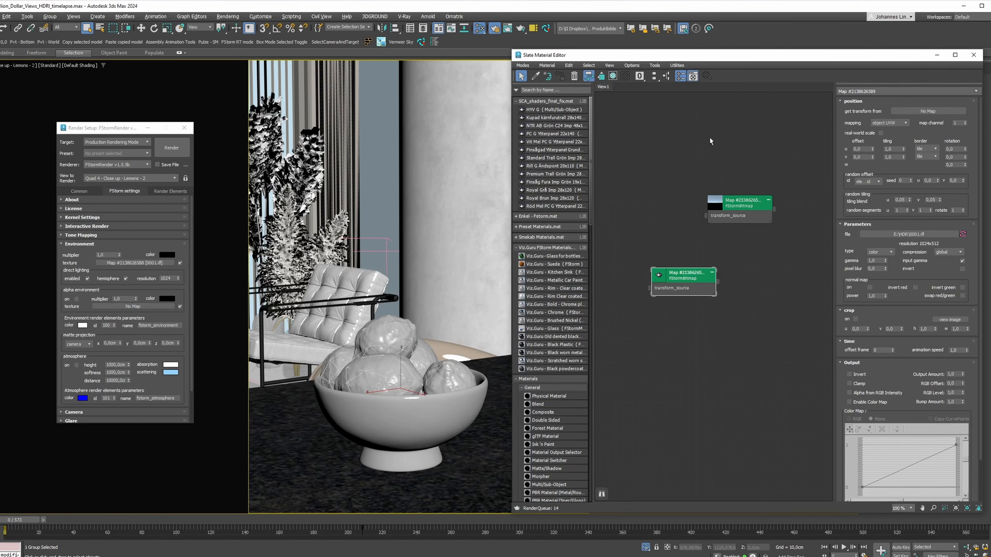
# - Scrub the timeline and step from frame 157 to 159 to examine how the HDRI sequence changes the render's lighting
pyautogui.moveTo(772, 55); pyautogui.dragTo(764, 37)
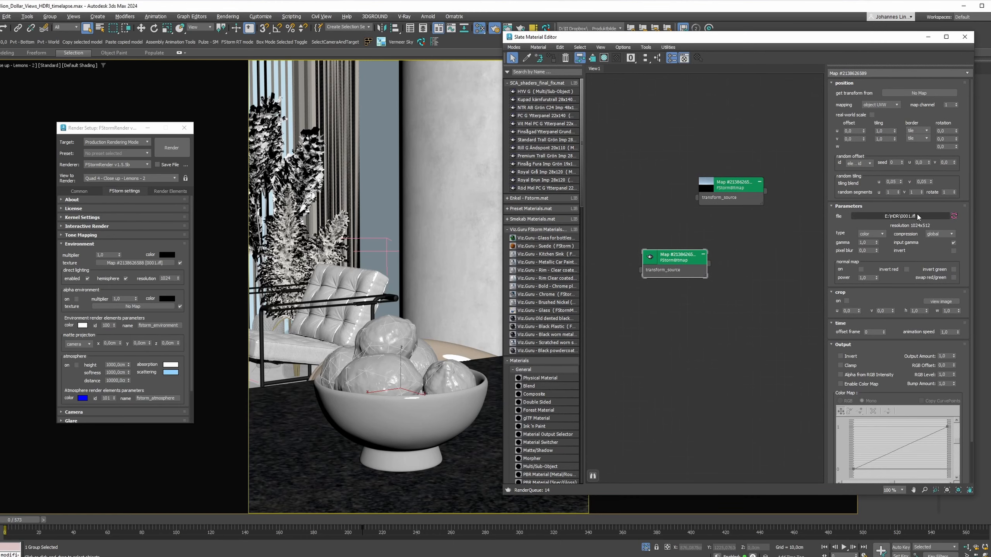
pyautogui.click(100, 523)
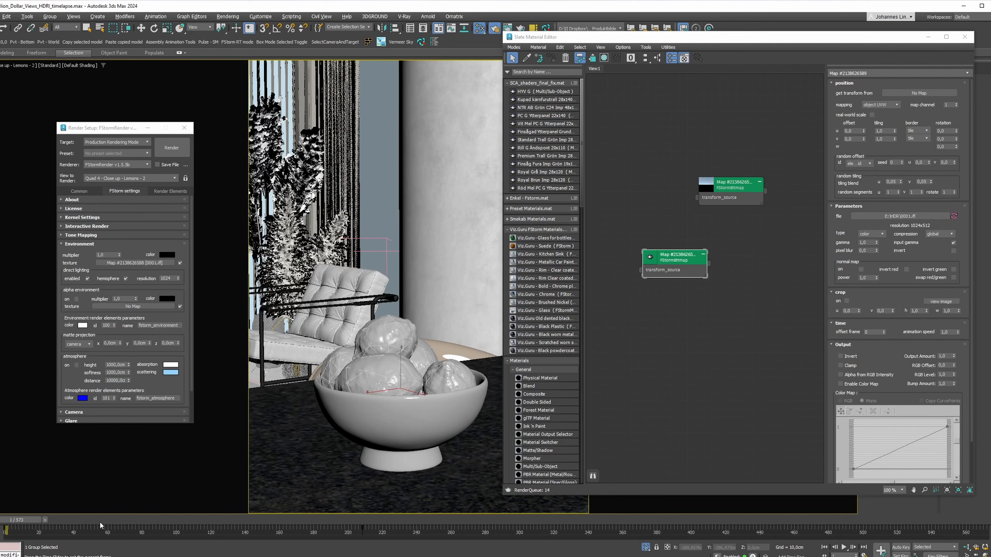
pyautogui.moveTo(100, 525); pyautogui.dragTo(193, 527)
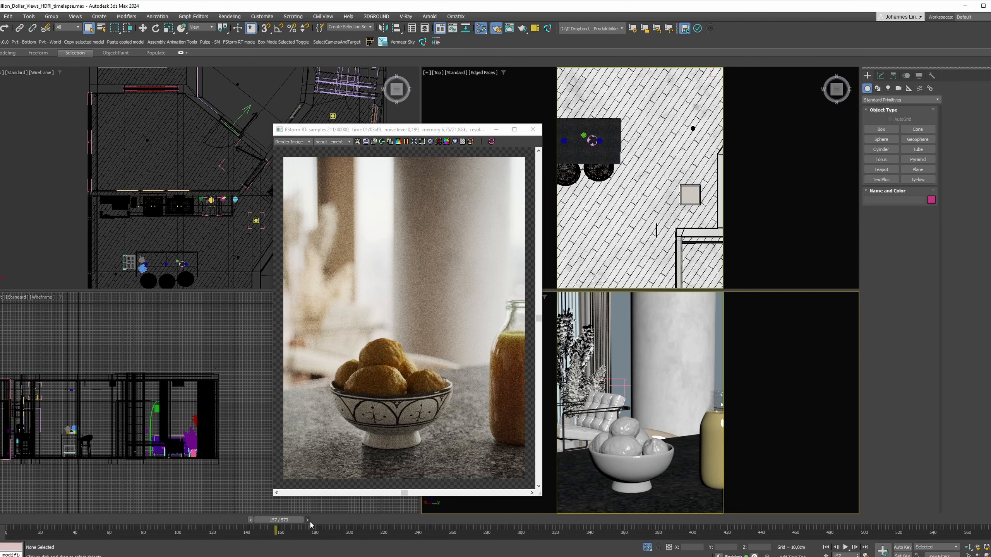
pyautogui.click(308, 520)
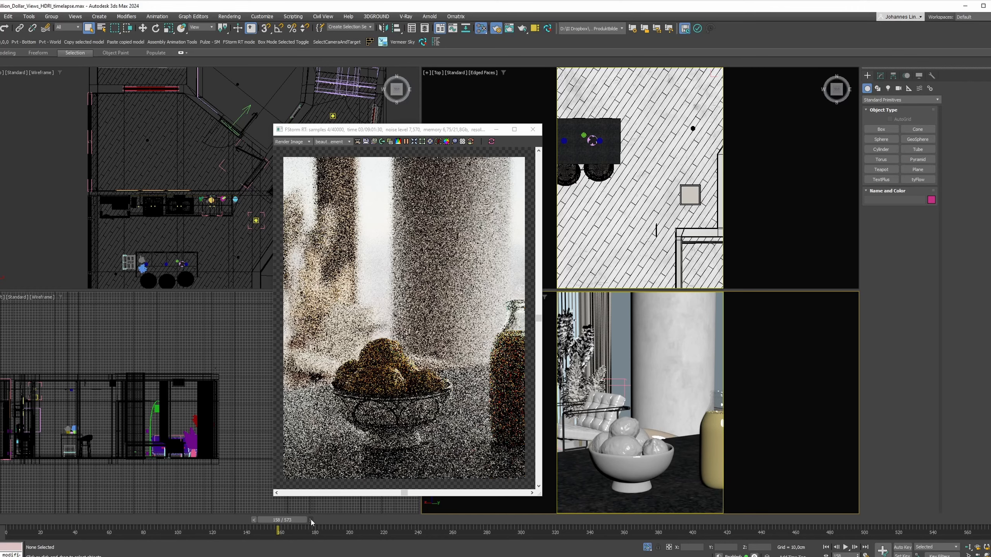
pyautogui.click(311, 521)
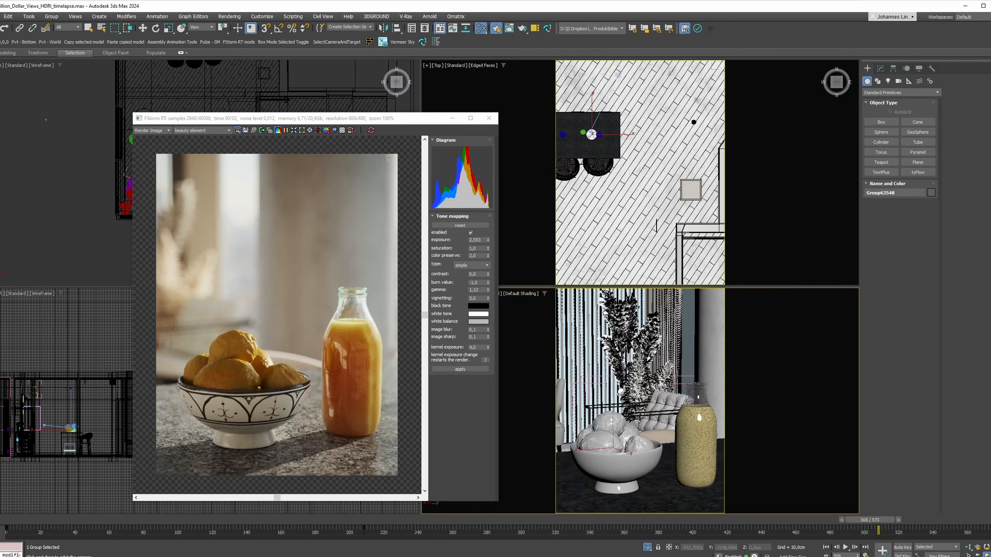
# - Move the animation time to frame 177 and orbit the camera view to recompose the fruit bowl and bottle
pyautogui.moveTo(614, 390); pyautogui.dragTo(603, 389)
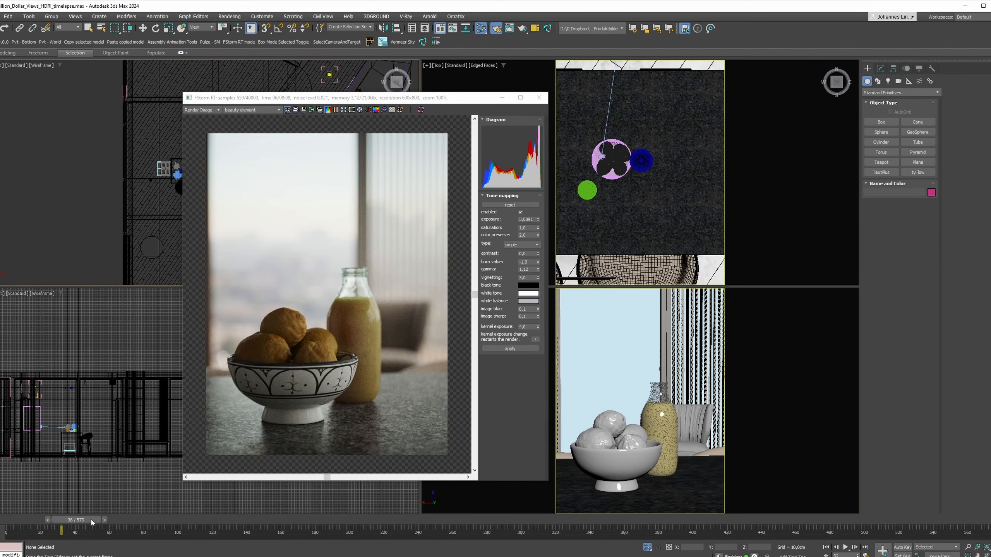
pyautogui.moveTo(92, 520); pyautogui.dragTo(203, 522)
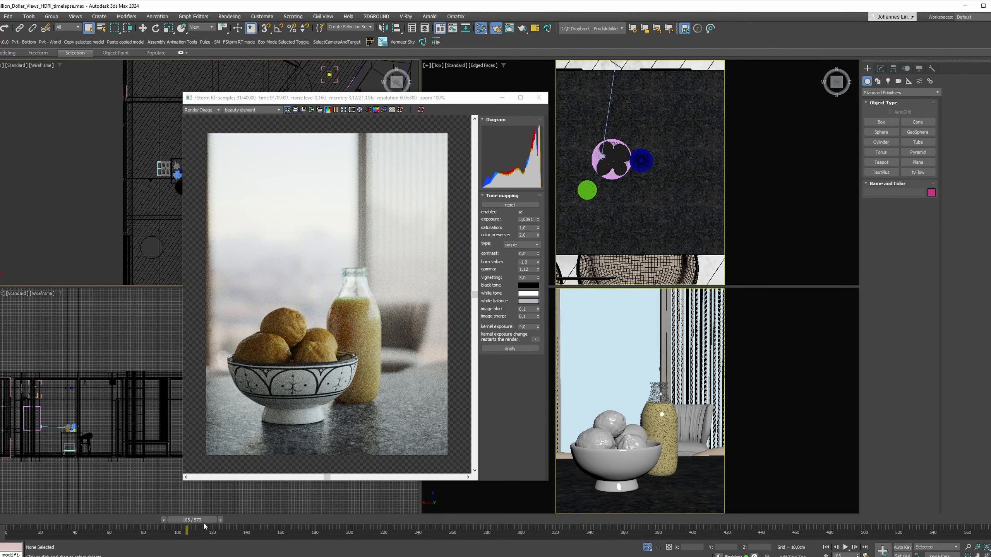
pyautogui.moveTo(203, 520); pyautogui.dragTo(327, 525)
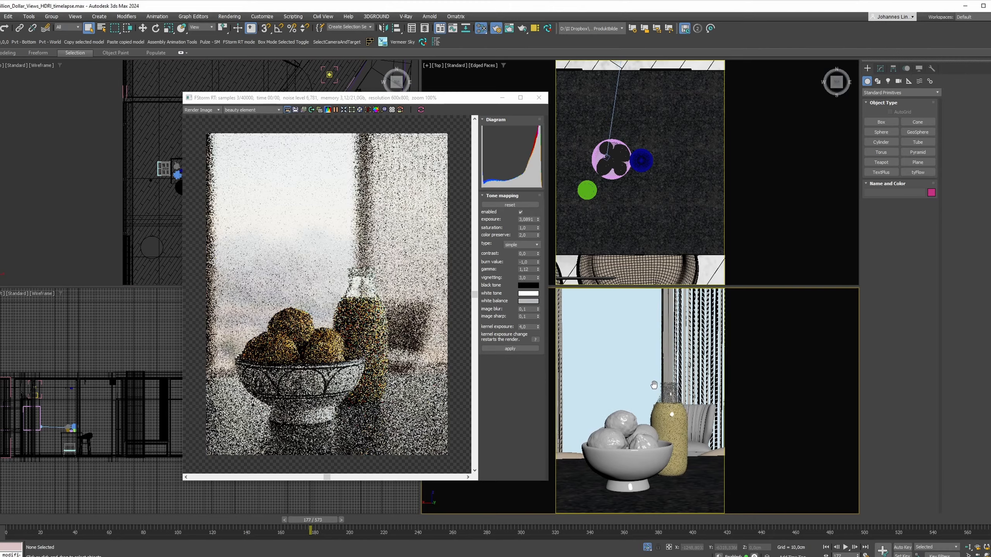
pyautogui.hotkey('ctrl', 'r')
pyautogui.moveTo(722, 438); pyautogui.dragTo(721, 437)
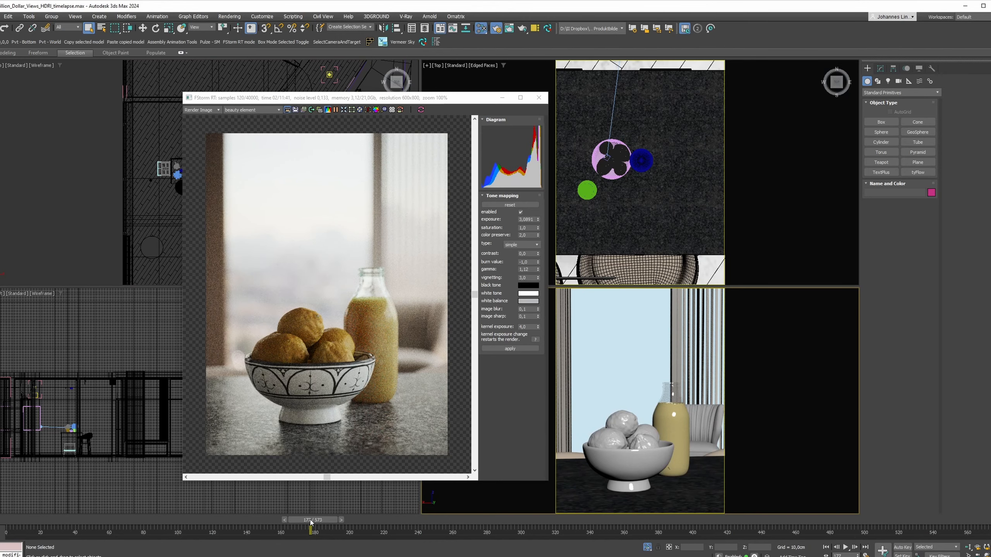
# - Go to frame 451, set the tone mapping exposure to 1,9153, and preview the lighting at frames 490 and 507
pyautogui.moveTo(312, 521); pyautogui.dragTo(764, 525)
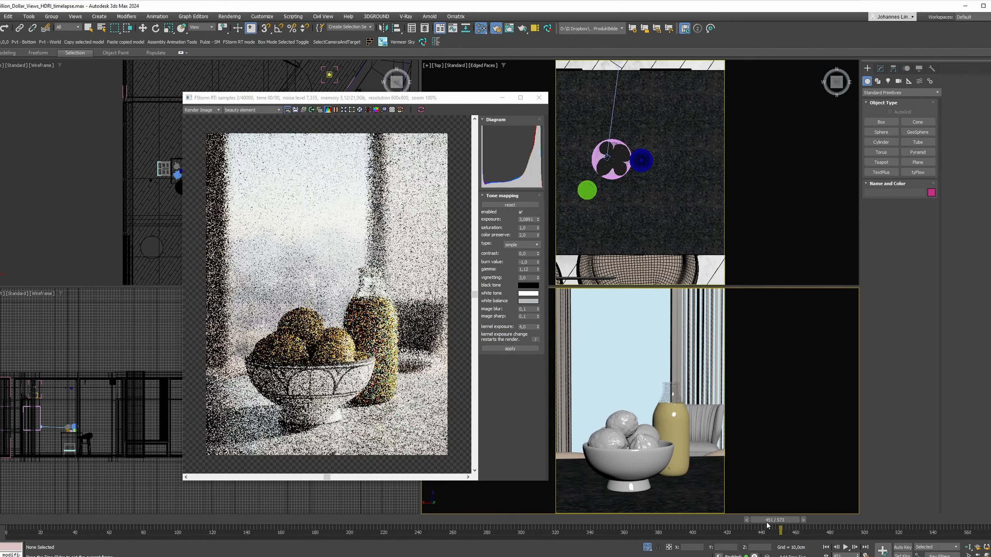
pyautogui.moveTo(538, 219); pyautogui.dragTo(542, 254)
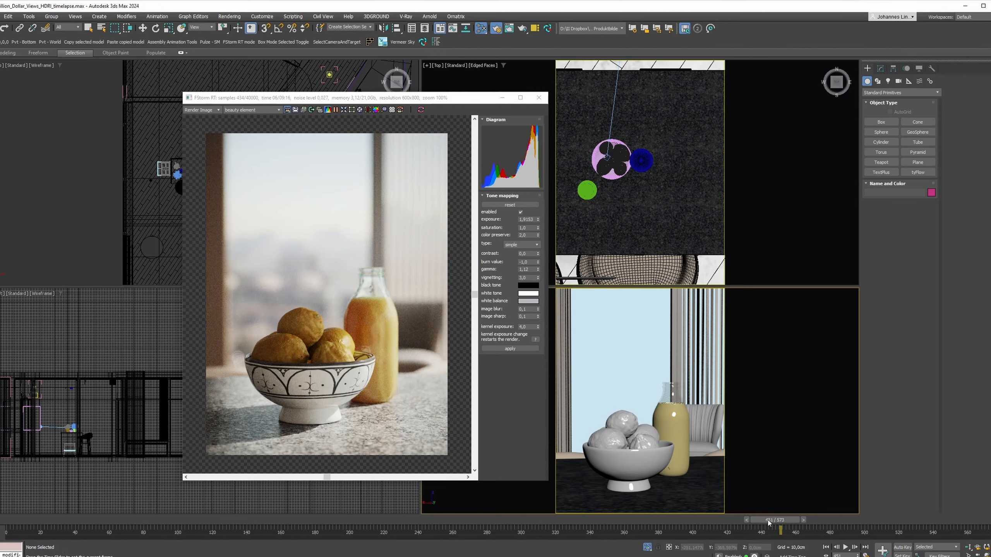
pyautogui.moveTo(769, 523); pyautogui.dragTo(834, 527)
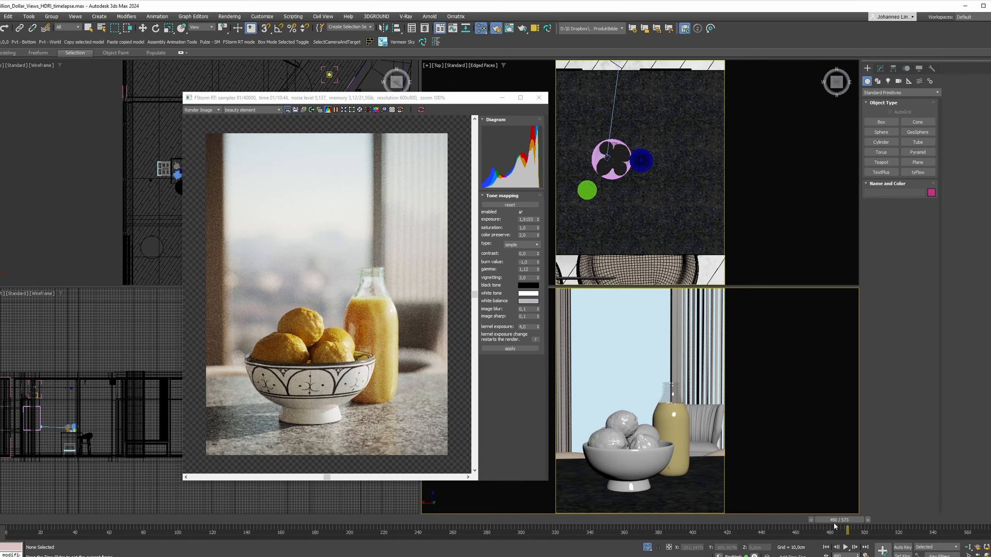
pyautogui.moveTo(835, 527); pyautogui.dragTo(864, 529)
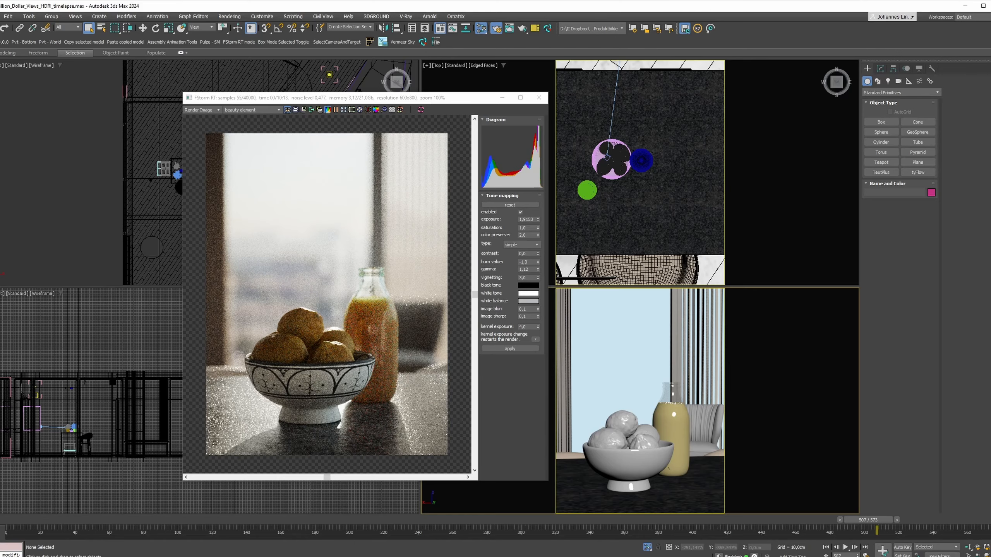
# - Move the animation time to frame 61 and set the tone mapping exposure to 3,3049
pyautogui.moveTo(869, 520); pyautogui.dragTo(125, 544)
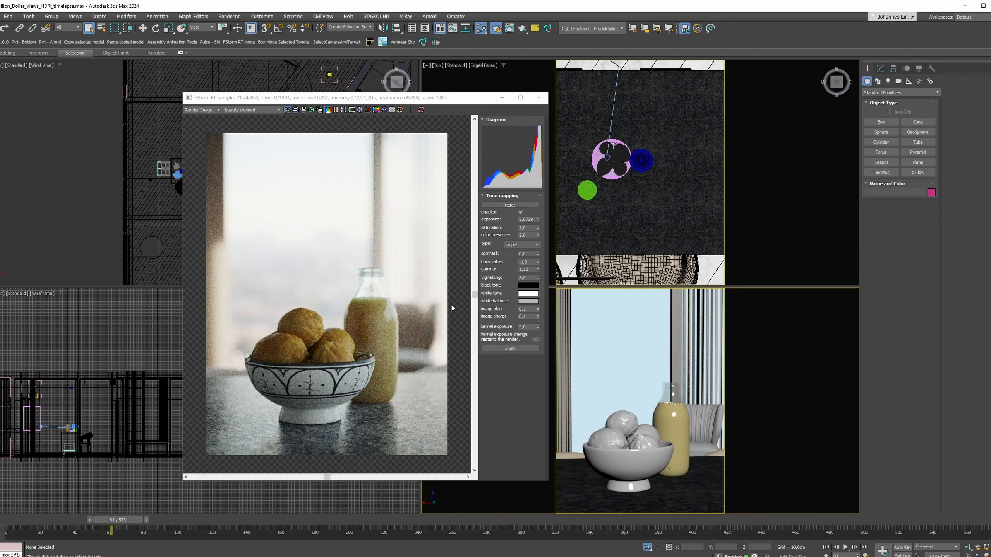
pyautogui.moveTo(538, 219); pyautogui.dragTo(537, 211)
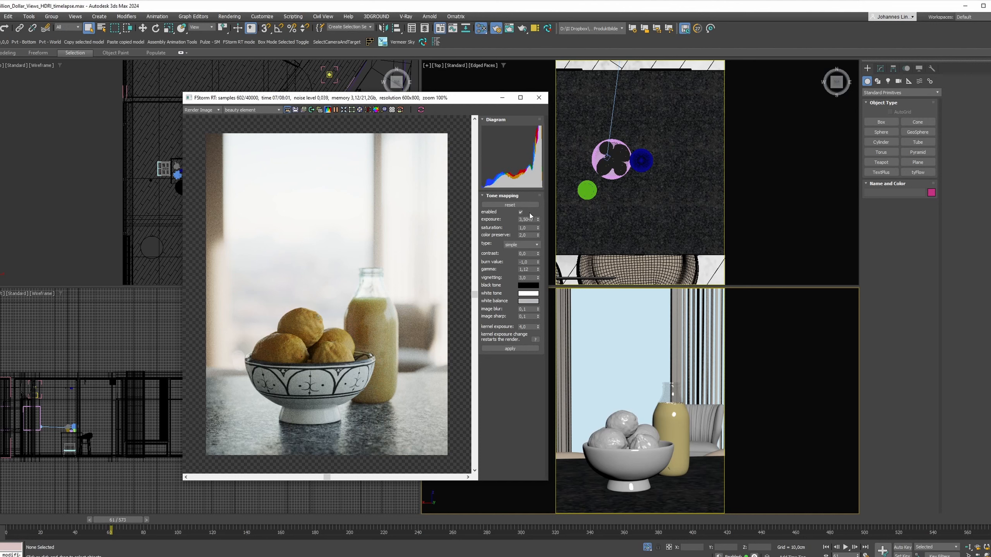
pyautogui.moveTo(538, 262)
pyautogui.mouseDown()
pyautogui.moveTo(538, 305)
pyautogui.moveTo(538, 261)
pyautogui.mouseUp()
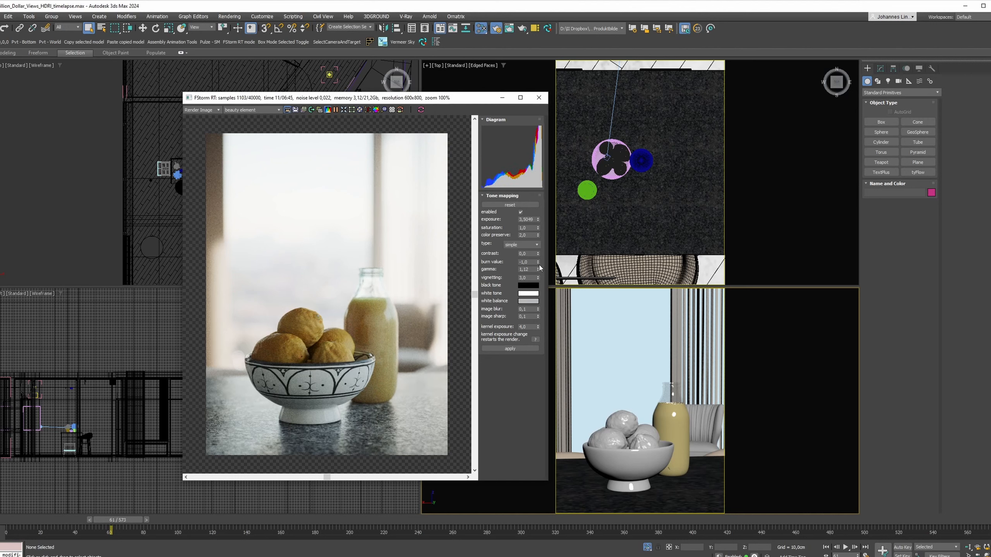
# - Scrub the timeline to frames 527, 546, 564 and 312 to compare the lighting on the armchair
pyautogui.moveTo(133, 521); pyautogui.dragTo(234, 519)
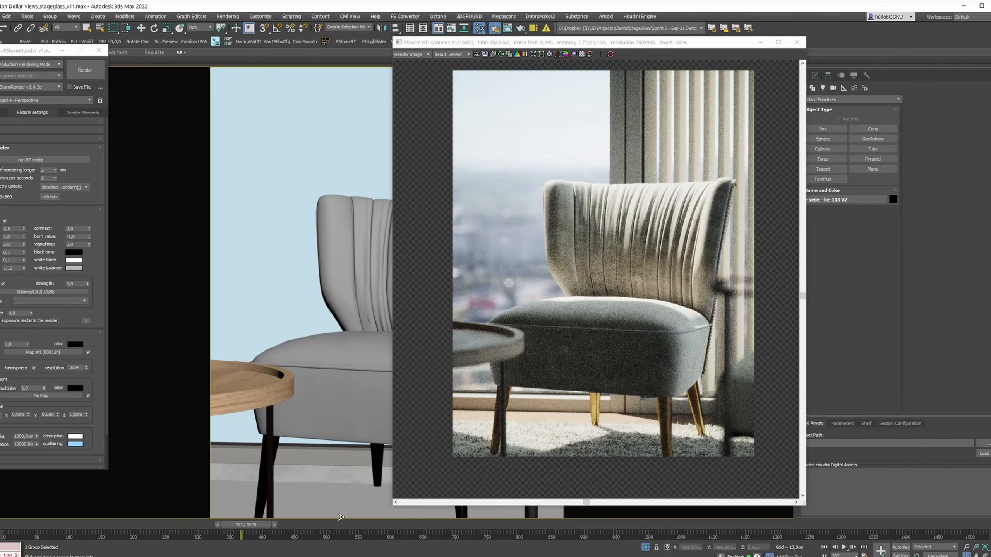
pyautogui.moveTo(246, 525); pyautogui.dragTo(356, 526)
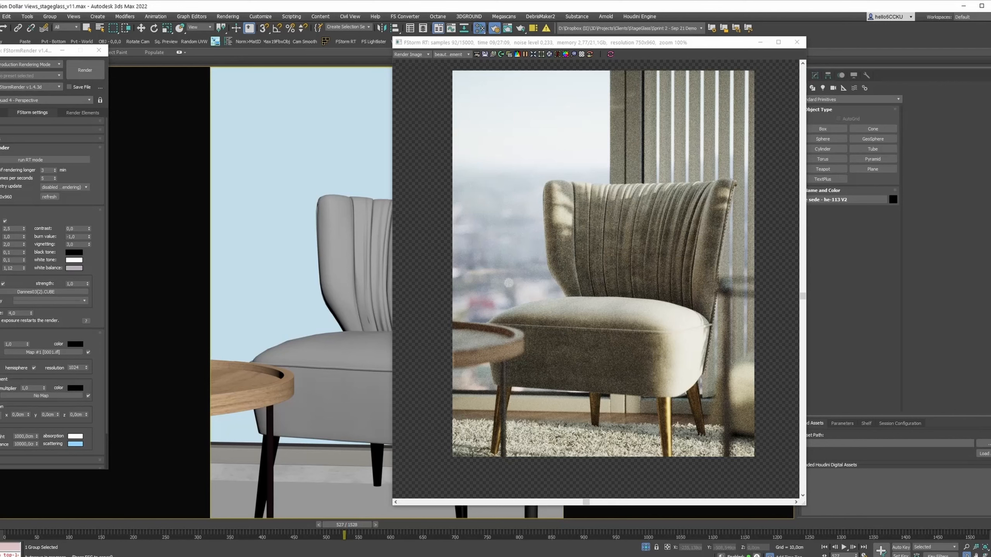
pyautogui.moveTo(355, 527); pyautogui.dragTo(366, 530)
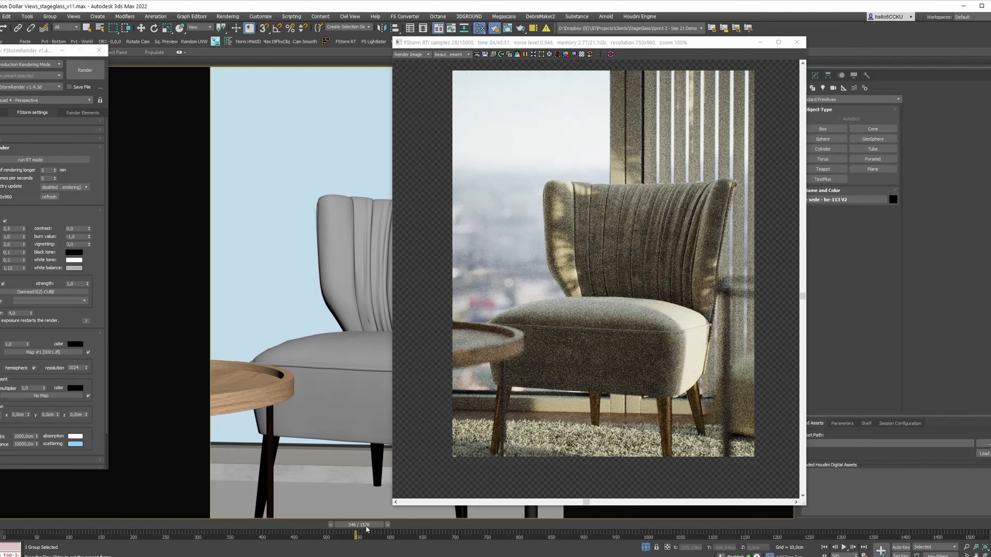
pyautogui.moveTo(366, 529); pyautogui.dragTo(371, 529)
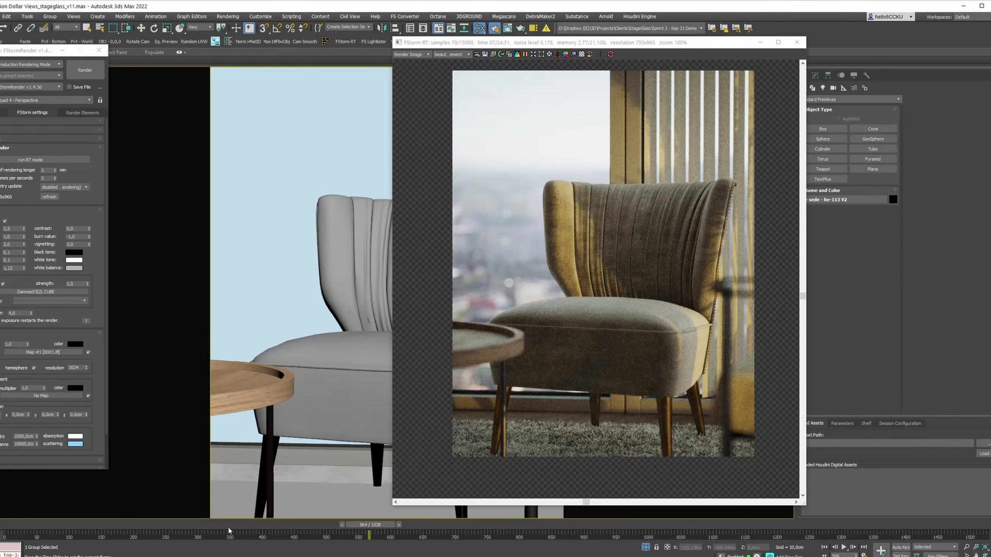
pyautogui.click(229, 528)
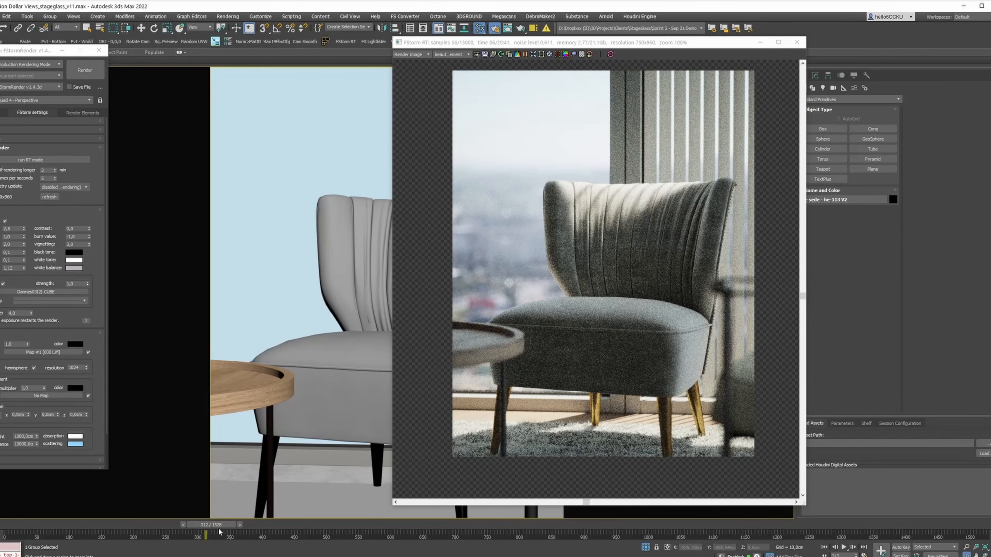